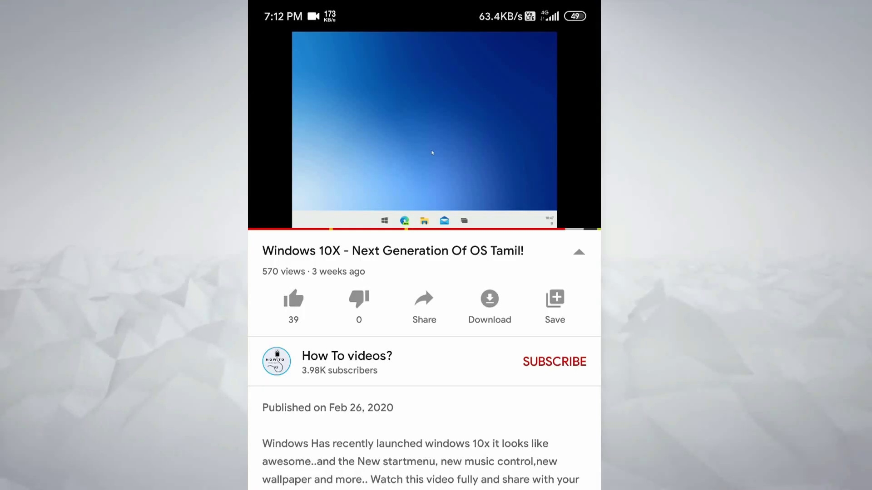
- Like the Windows 10X video and subscribe to the How To videos? channel with all notifications turned on
{"action": "left_click", "coordinate": [294, 299]}
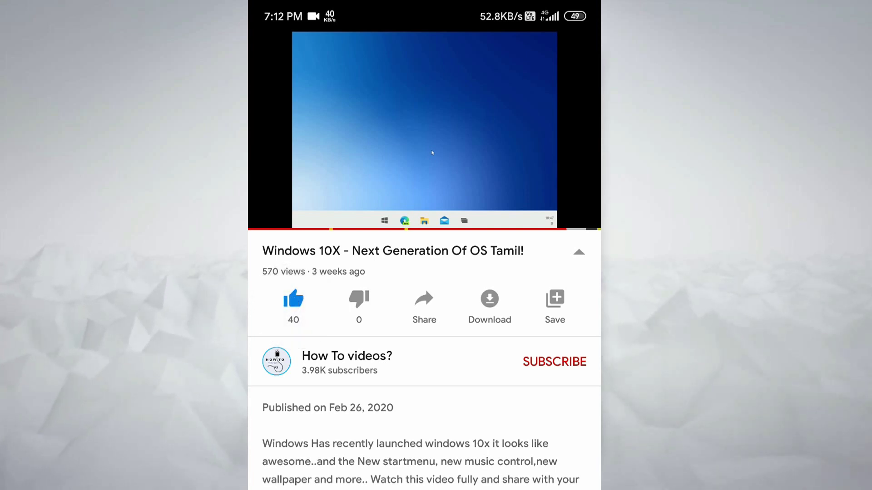
{"action": "left_click", "coordinate": [554, 362]}
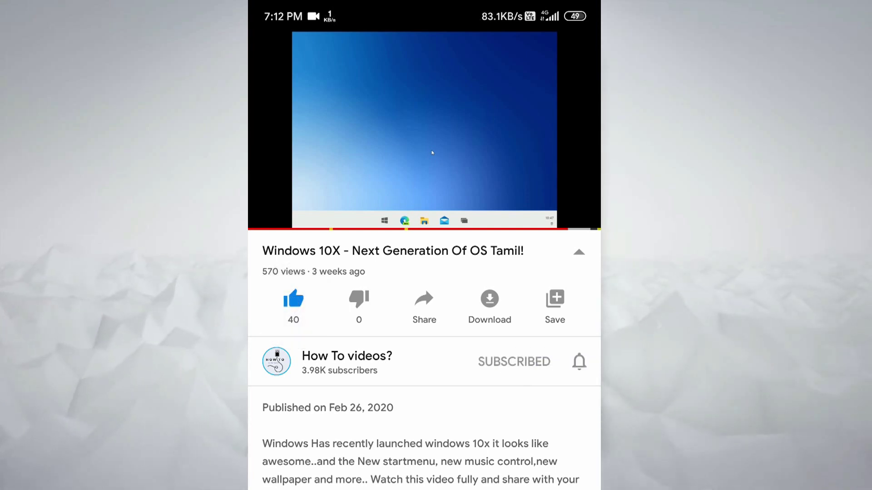
{"action": "left_click", "coordinate": [579, 362]}
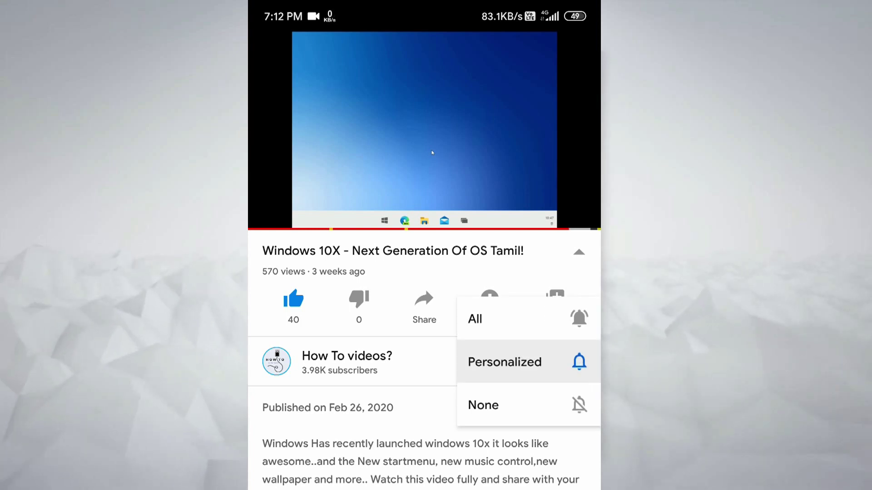
{"action": "left_click", "coordinate": [499, 319]}
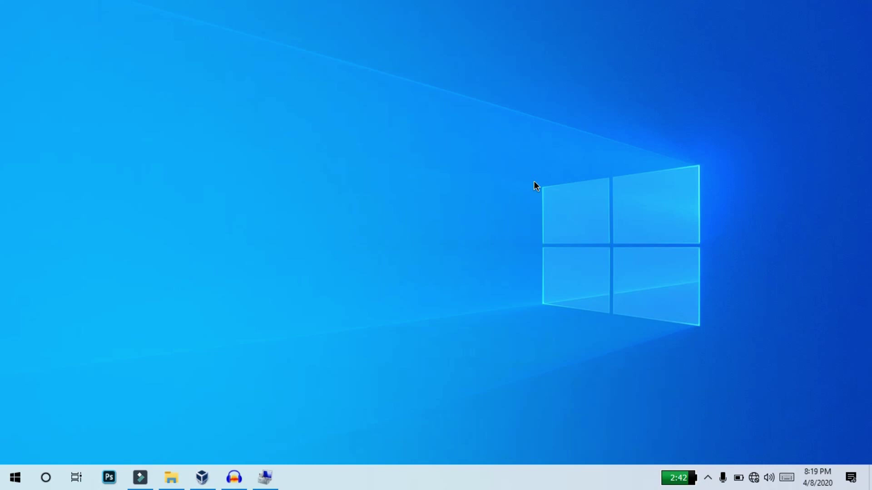
- View the drives in This PC, then switch to Computer Management, maximize it and open Disk Management
{"action": "left_click", "coordinate": [168, 480]}
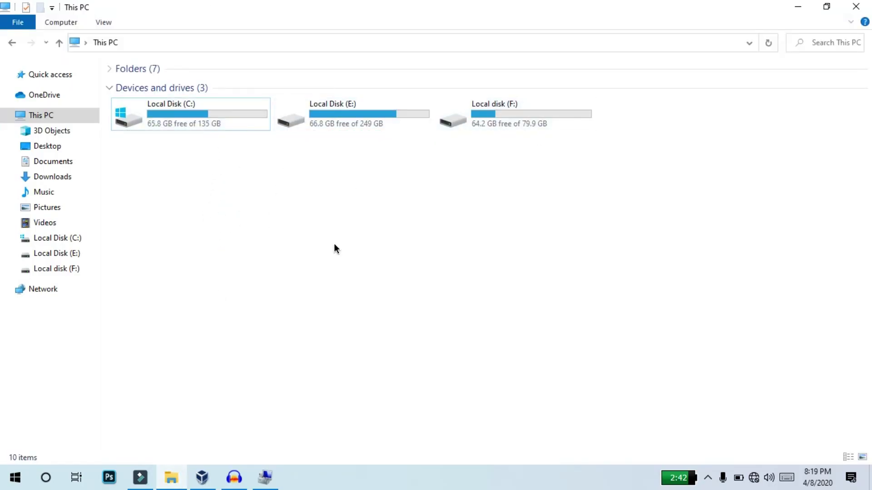
{"action": "left_click", "coordinate": [265, 478]}
{"action": "right_click", "coordinate": [13, 477]}
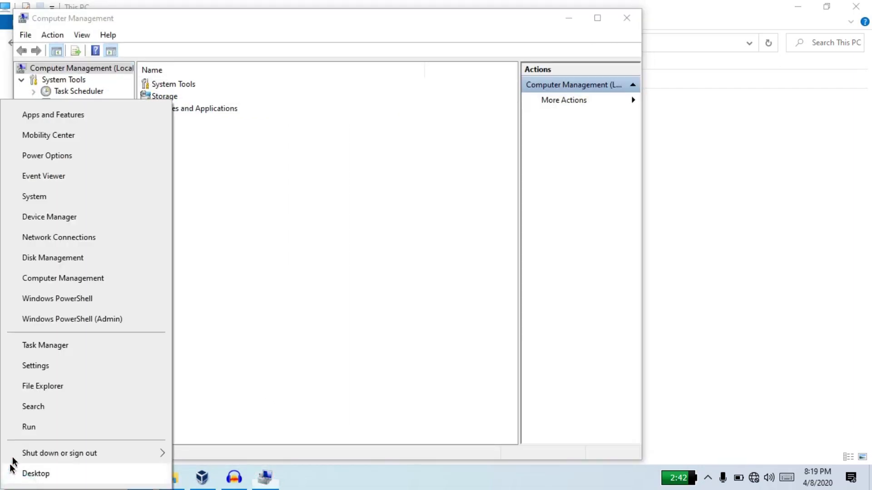
{"action": "left_click", "coordinate": [288, 241]}
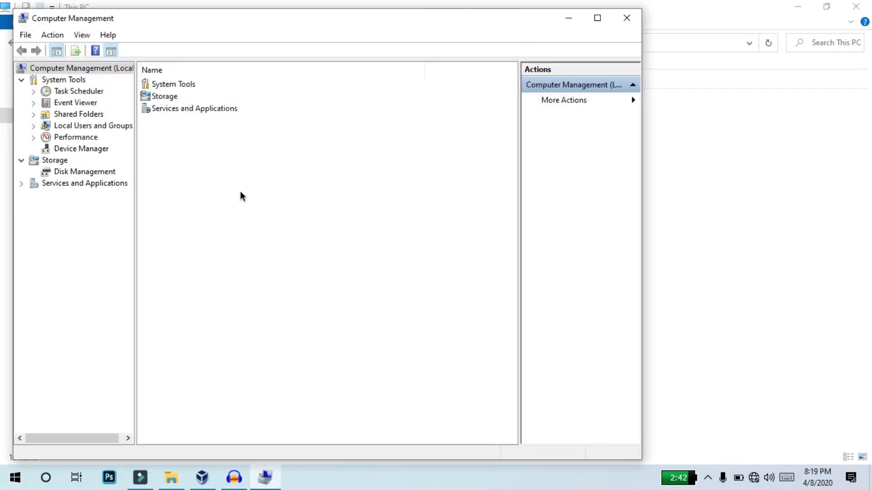
{"action": "left_click", "coordinate": [598, 18]}
{"action": "left_click", "coordinate": [78, 160]}
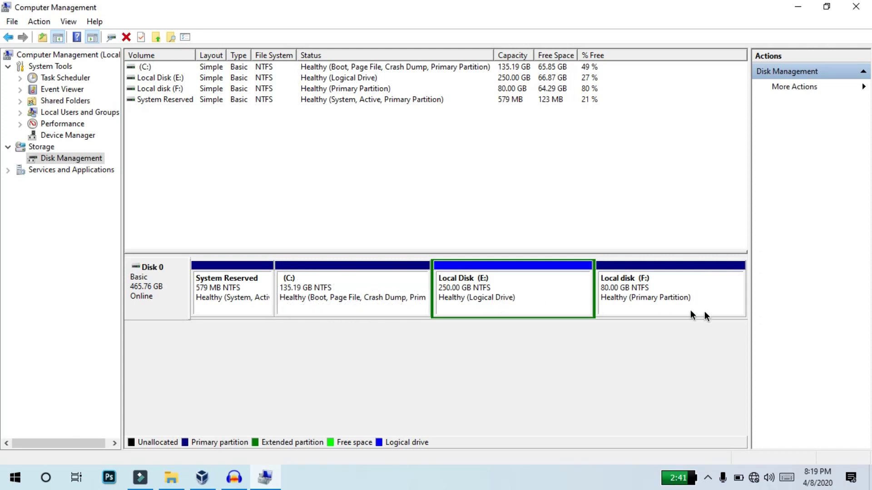
- Check the shrink options for the C: volume and leave without shrinking it
{"action": "right_click", "coordinate": [323, 298]}
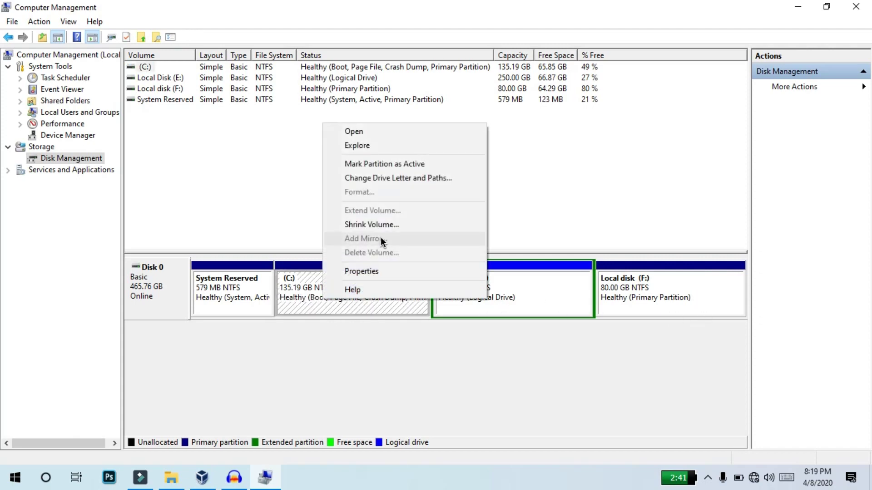
{"action": "left_click", "coordinate": [382, 224]}
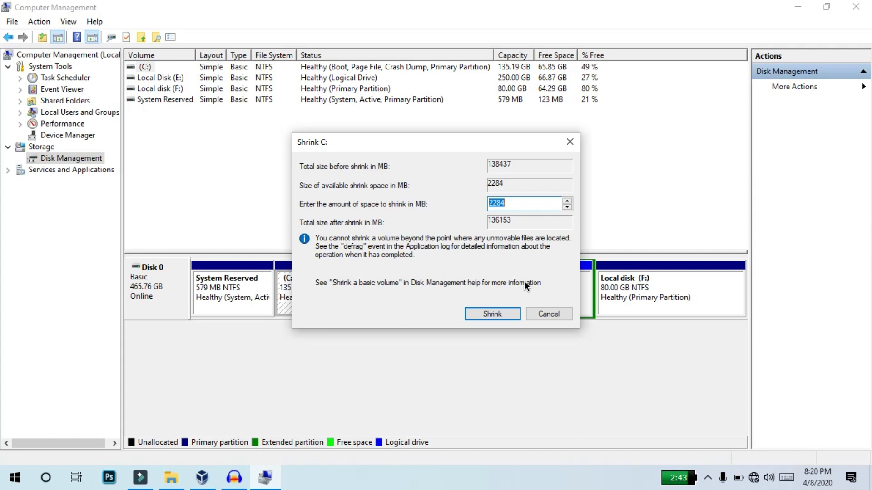
{"action": "left_click", "coordinate": [547, 319]}
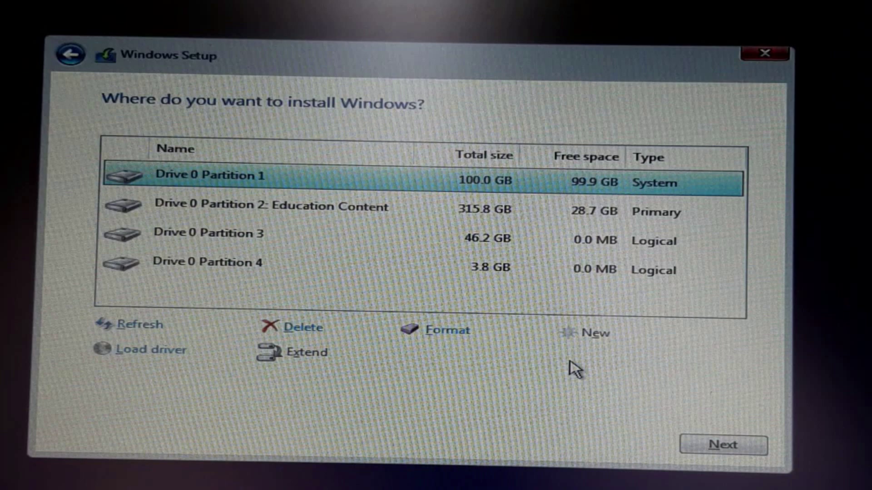
- Continue Windows Setup with Drive 0 Partition 1 as the installation location
{"action": "left_click", "coordinate": [717, 446]}
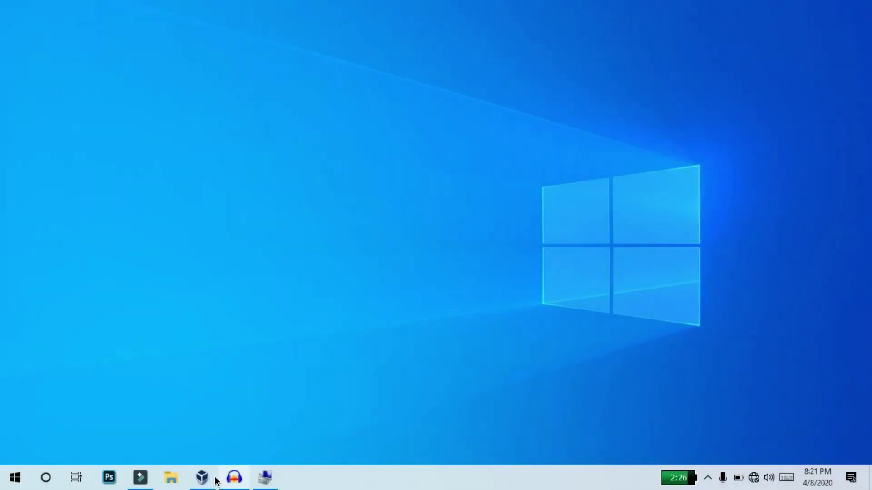
- Switch to VirtualBox and start a new virtual machine named win with the version Windows 10 (64-bit)
{"action": "left_click", "coordinate": [215, 480]}
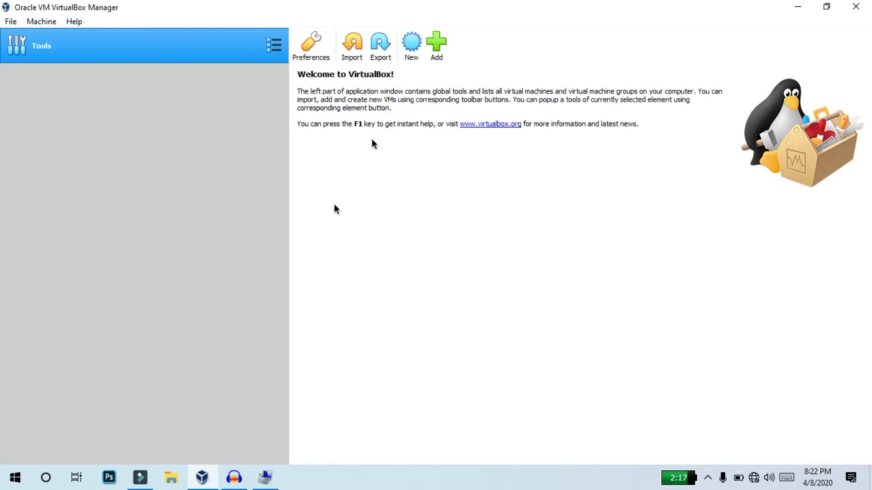
{"action": "left_click", "coordinate": [415, 40]}
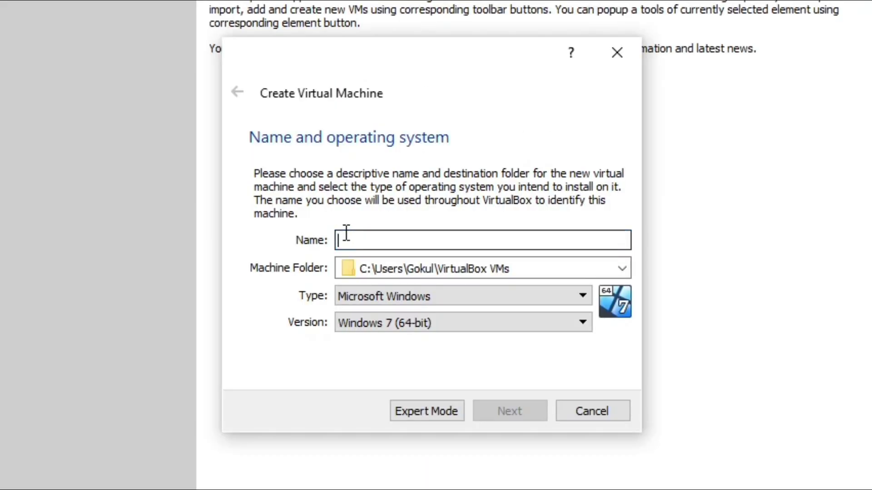
{"action": "type", "text": "w"}
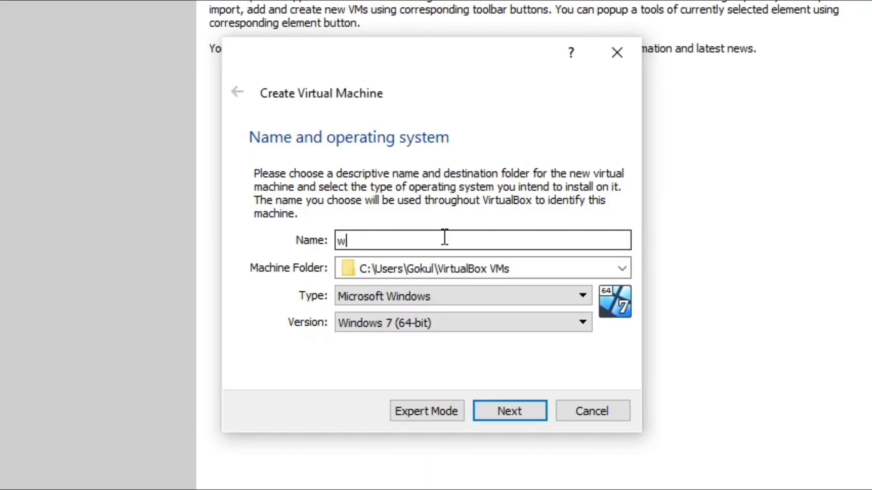
{"action": "type", "text": "in"}
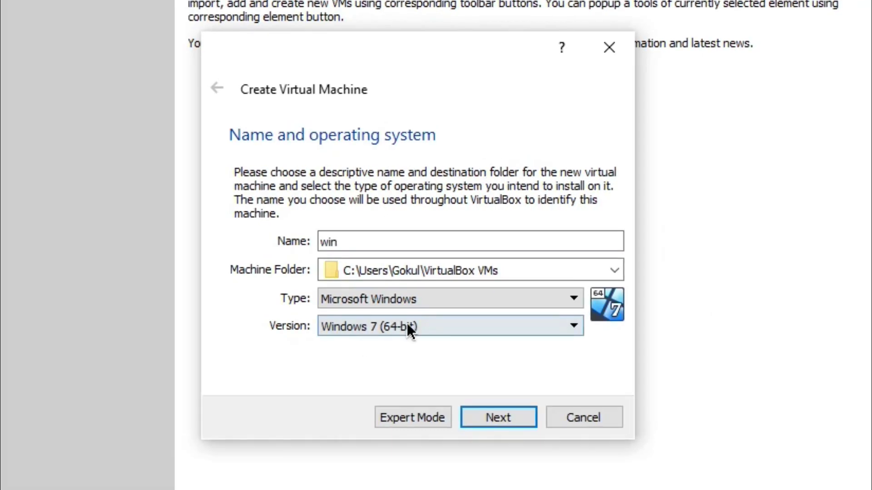
{"action": "left_click", "coordinate": [424, 317]}
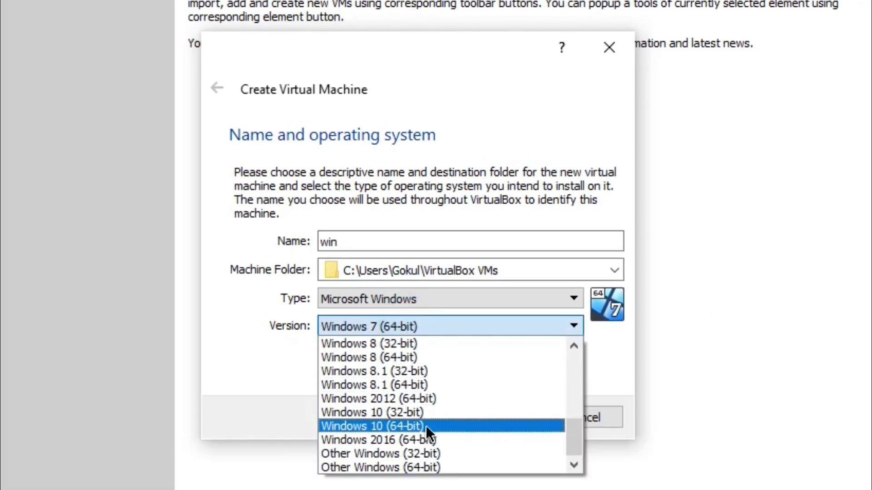
{"action": "left_click", "coordinate": [426, 426]}
{"action": "left_click", "coordinate": [497, 417]}
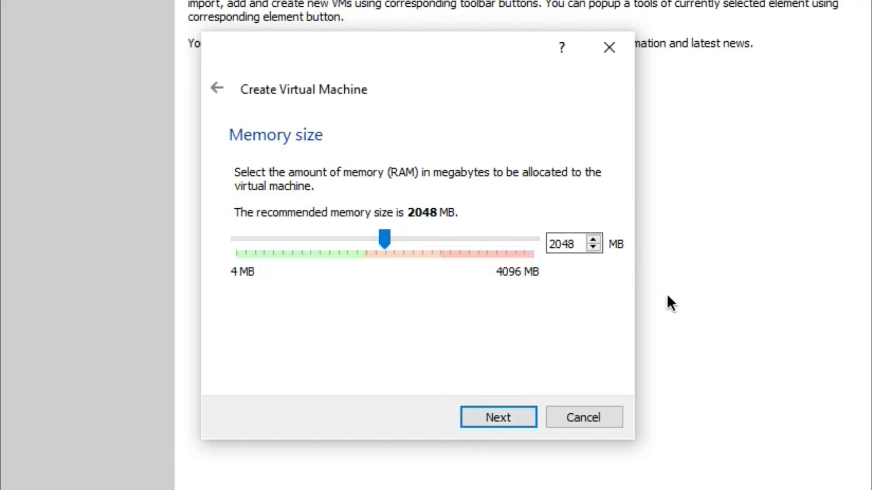
- Accept the 2048 MB memory size and choose to create a virtual hard disk now
{"action": "left_click", "coordinate": [499, 415]}
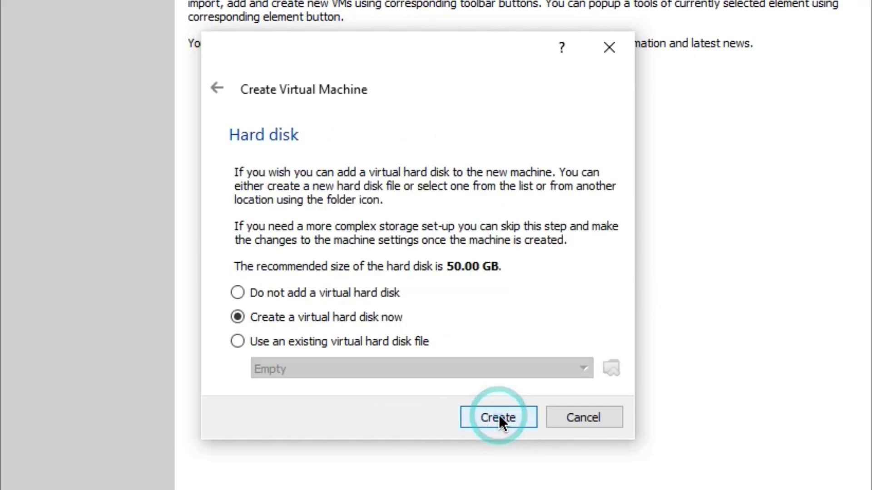
{"action": "left_click", "coordinate": [307, 291]}
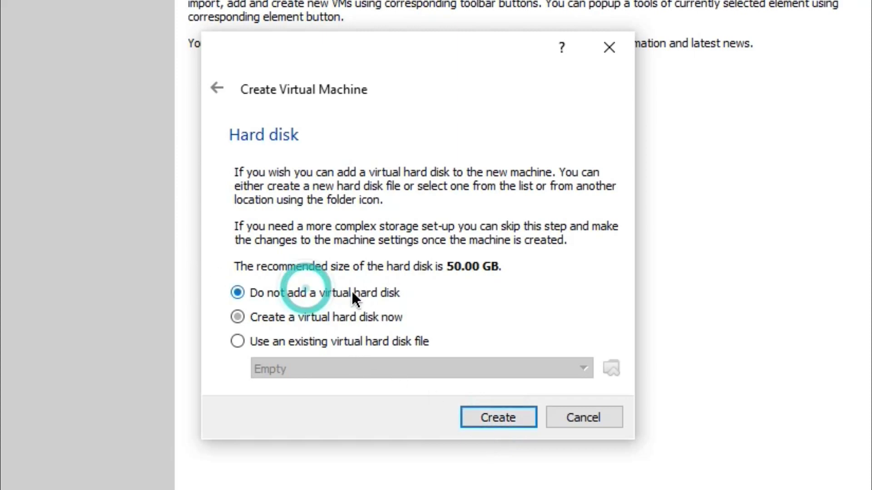
{"action": "left_click", "coordinate": [308, 318]}
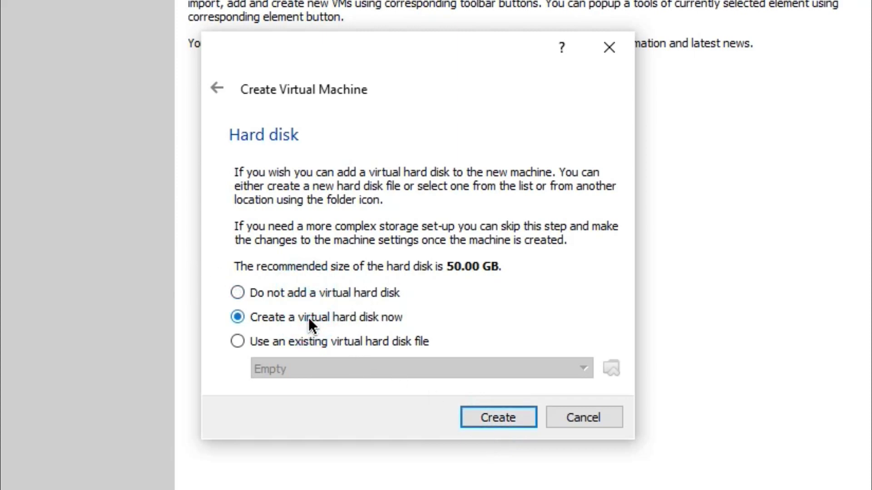
{"action": "left_click", "coordinate": [498, 425]}
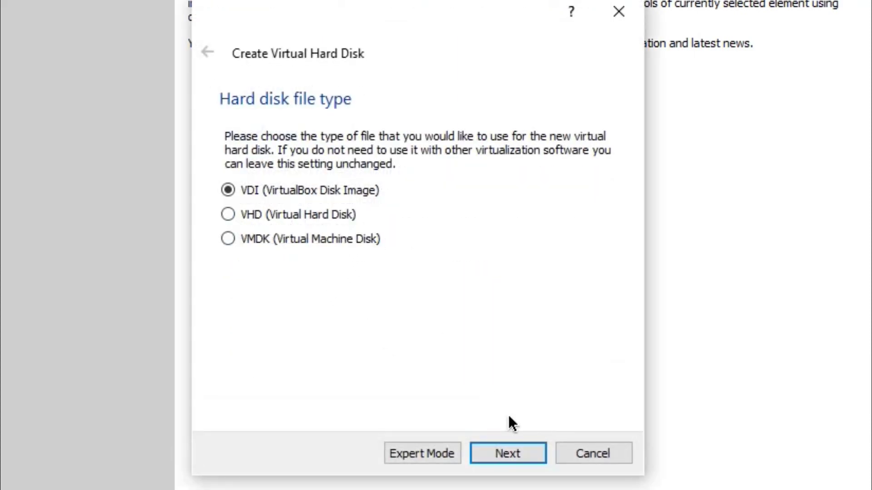
- Create the virtual hard disk win as a VDI image with a size of 40.95 GB
{"action": "left_click", "coordinate": [511, 454]}
{"action": "left_click", "coordinate": [511, 453]}
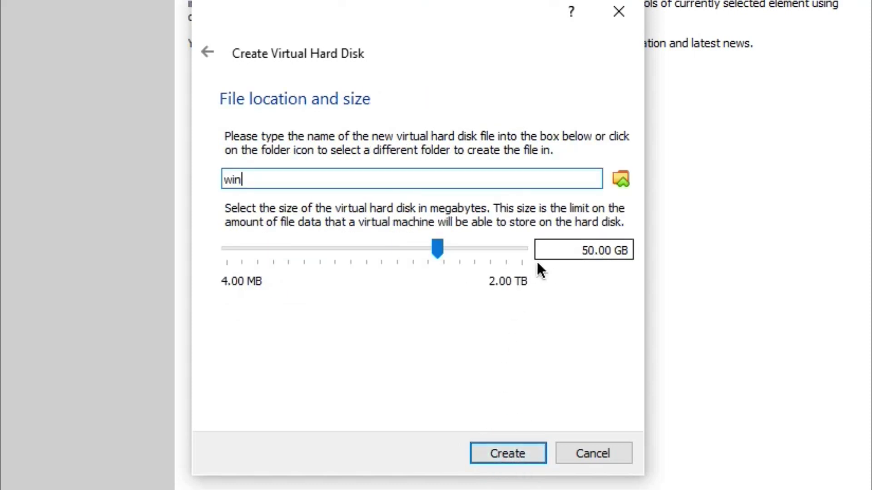
{"action": "left_click", "coordinate": [429, 251]}
{"action": "left_click", "coordinate": [444, 251]}
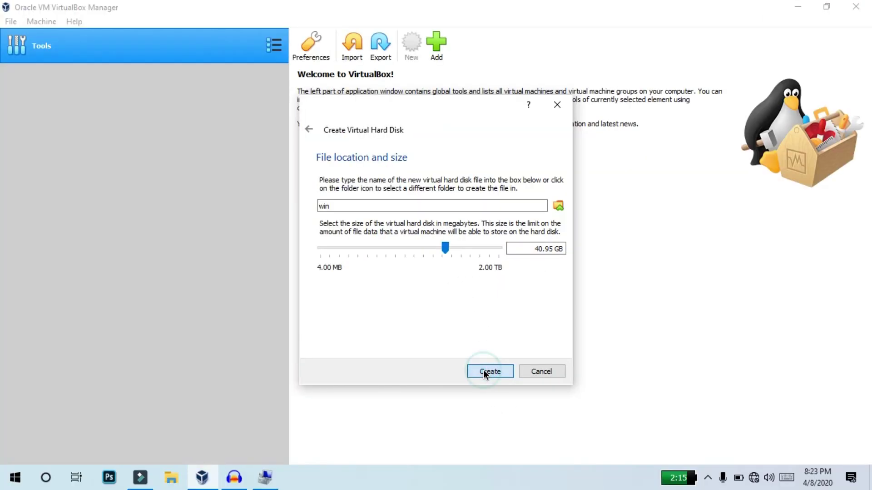
{"action": "left_click", "coordinate": [508, 453]}
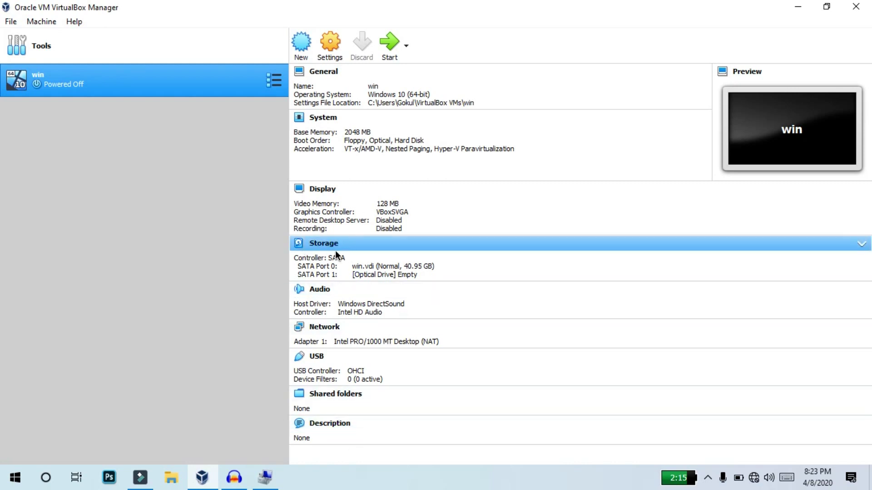
- Attach the disk image Win10_1909_English_x64.iso to the virtual machine's optical drive
{"action": "left_click", "coordinate": [386, 278]}
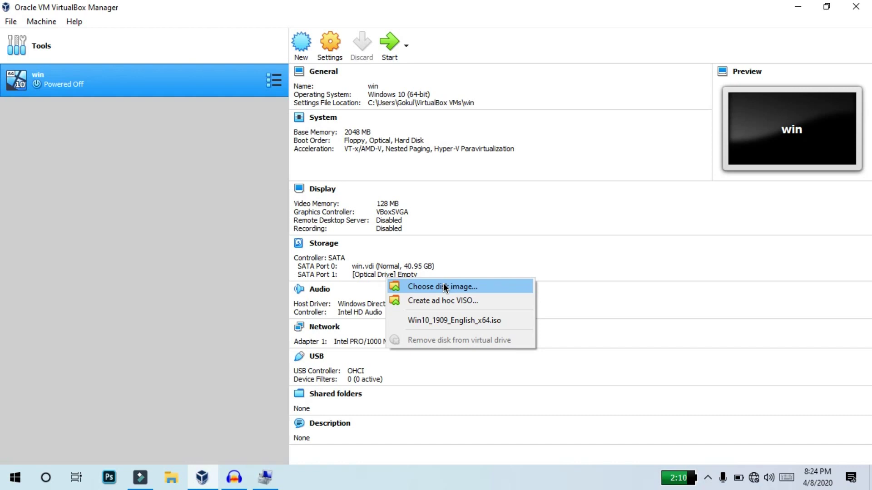
{"action": "left_click", "coordinate": [447, 289]}
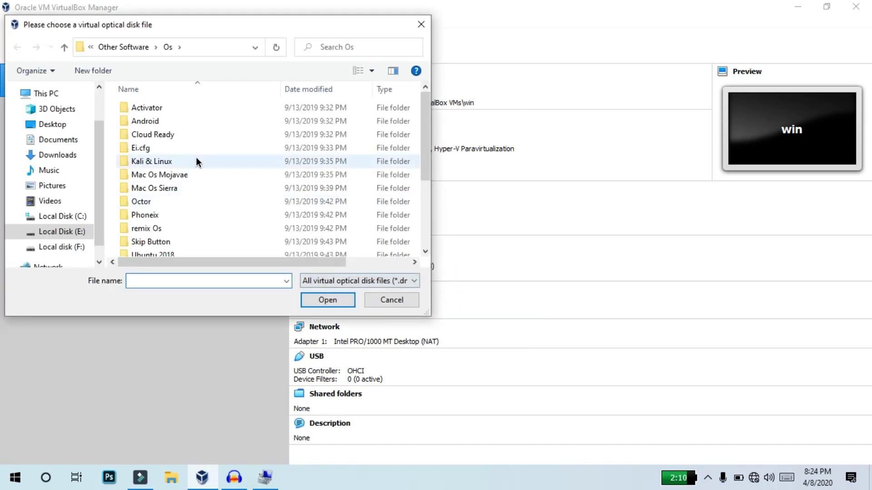
{"action": "scroll", "coordinate": [196, 156], "scroll_direction": "down", "scroll_amount": 3}
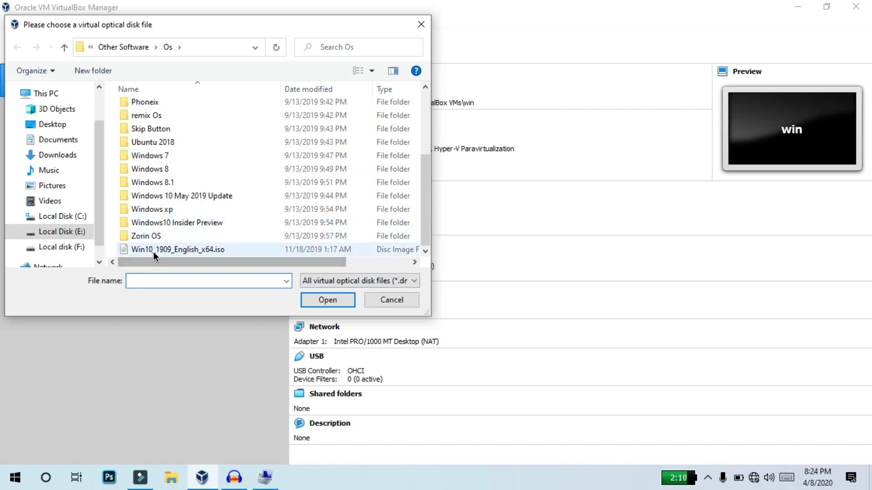
{"action": "left_click", "coordinate": [202, 249]}
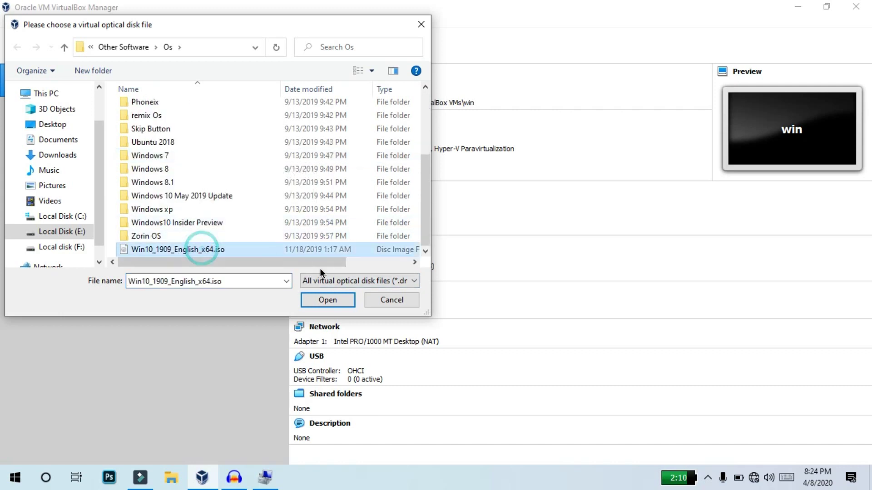
{"action": "left_click", "coordinate": [320, 298]}
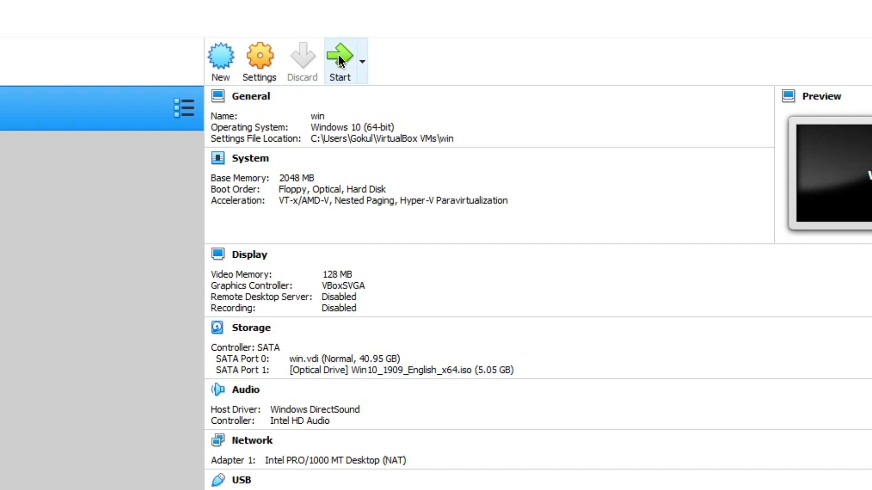
- Start the win virtual machine from the Windows 10 image and reposition its window
{"action": "left_click", "coordinate": [339, 59]}
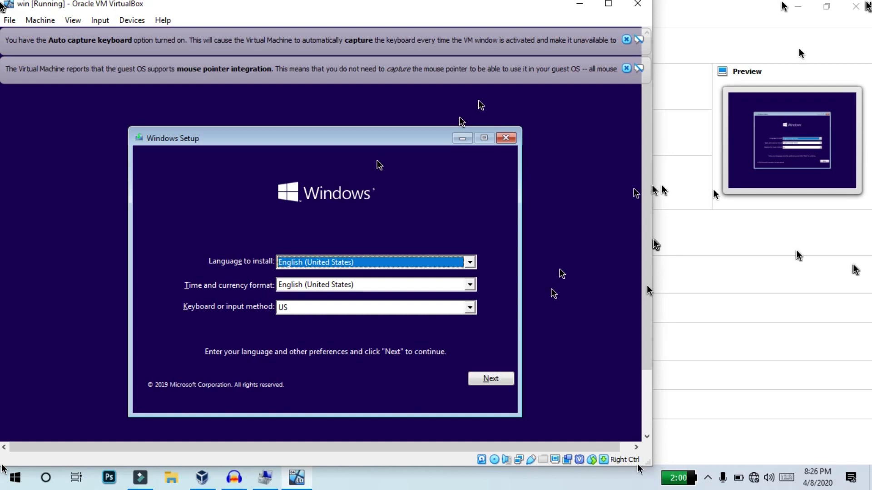
{"action": "left_click_drag", "start_coordinate": [260, 10], "coordinate": [334, 18]}
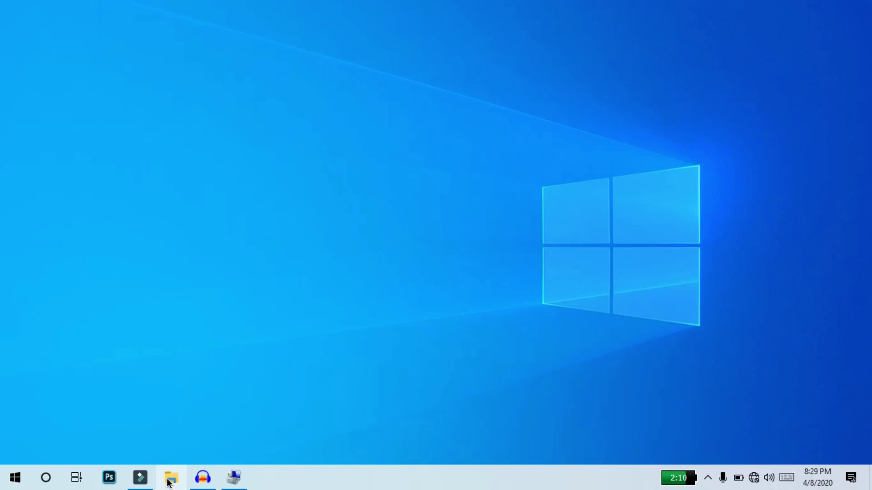
- View the contents of Local Disk (C:) in File Explorer and return to This PC
{"action": "left_click", "coordinate": [170, 478]}
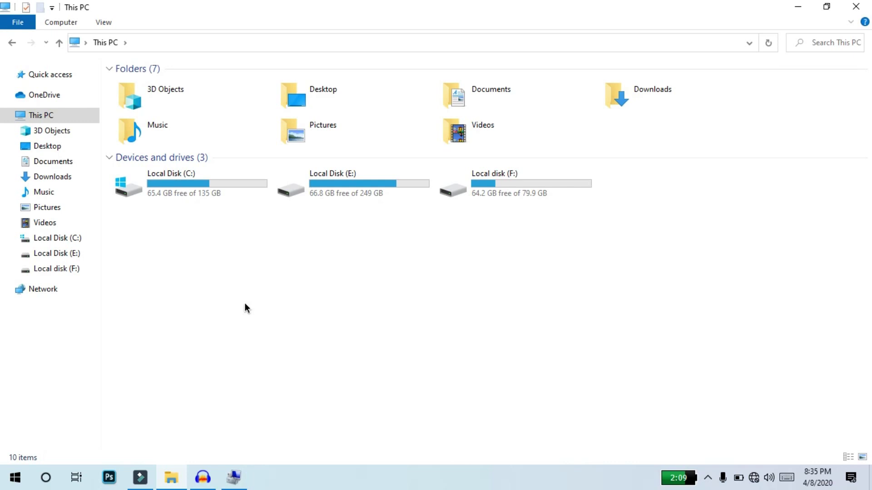
{"action": "left_click", "coordinate": [221, 188]}
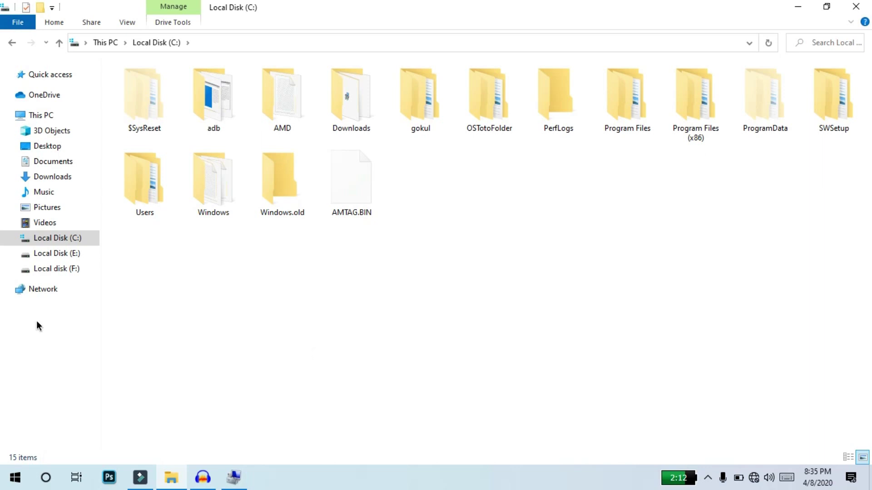
{"action": "left_click", "coordinate": [68, 113]}
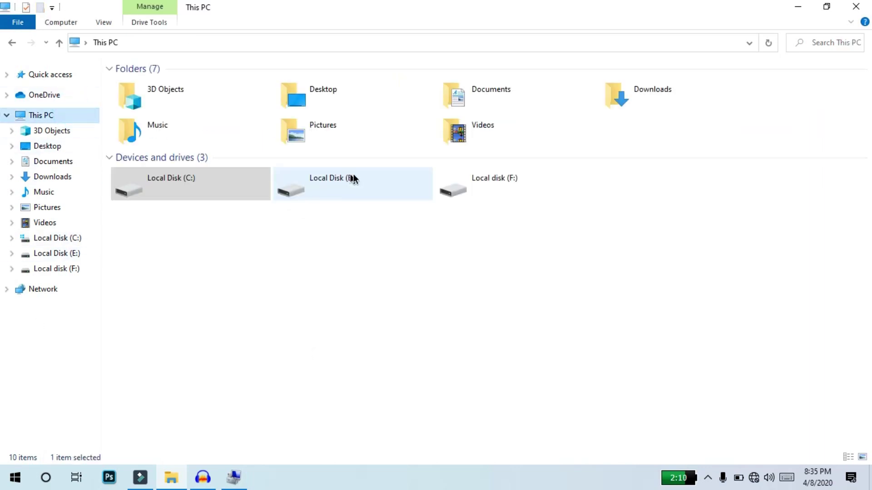
- View the contents of Local Disk (E:) in File Explorer twice, returning to the This PC overview each time
{"action": "double_click", "coordinate": [368, 181]}
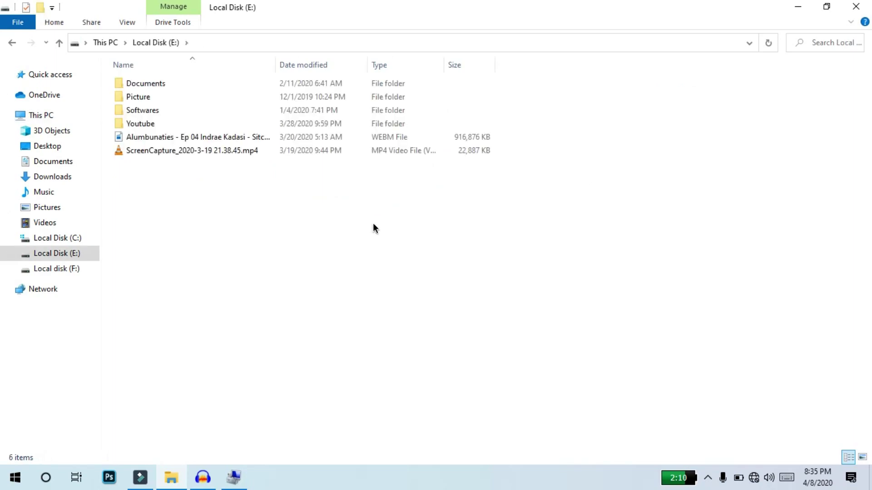
{"action": "left_click", "coordinate": [71, 114]}
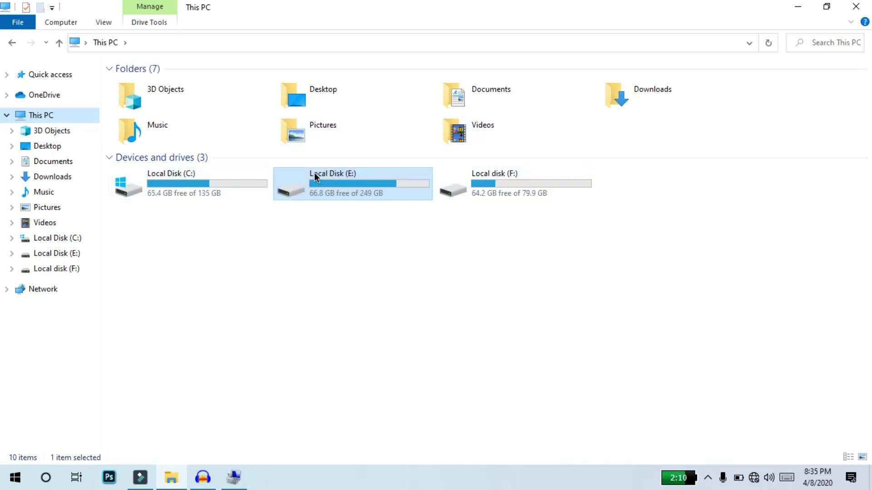
{"action": "double_click", "coordinate": [336, 194]}
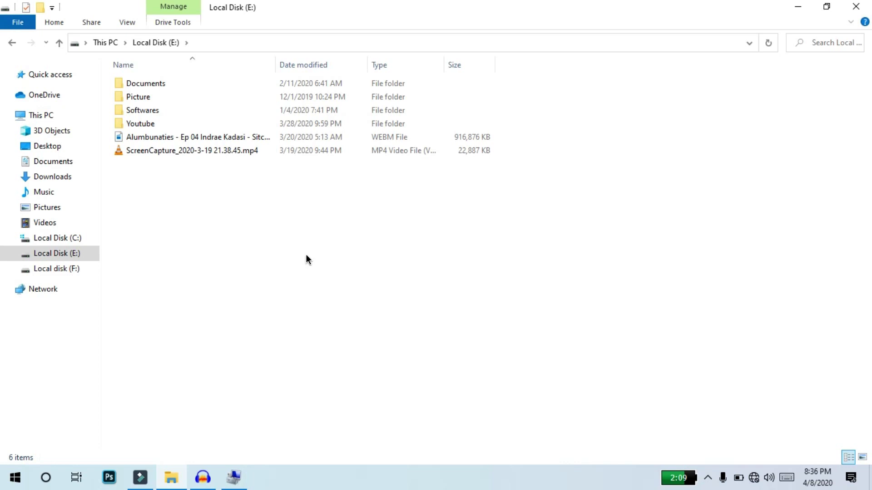
{"action": "key", "text": "alt+Left"}
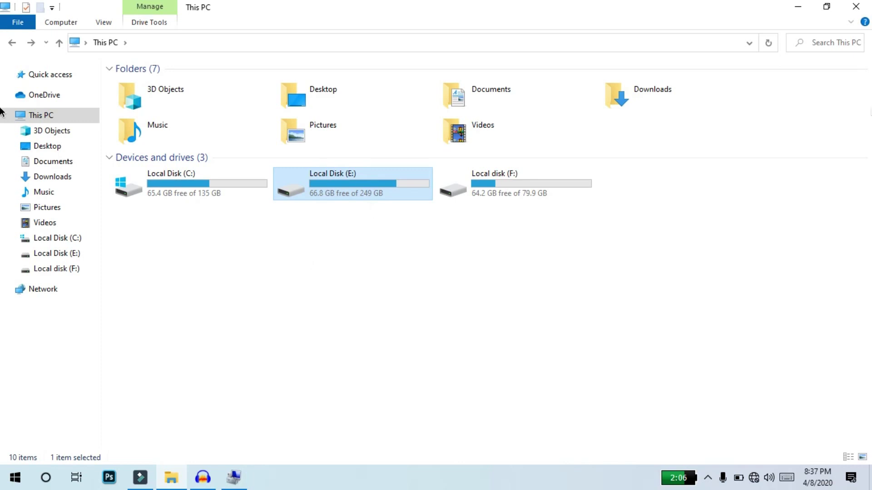
{"action": "left_click", "coordinate": [513, 308]}
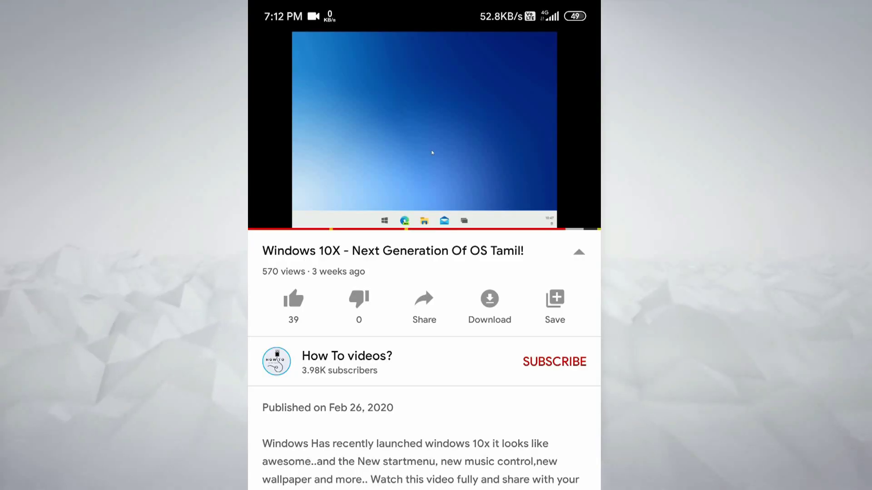
- Switch to YouTube, like the Windows 10X video and subscribe to the How To videos? channel with notifications set to All
{"action": "left_click", "coordinate": [294, 299]}
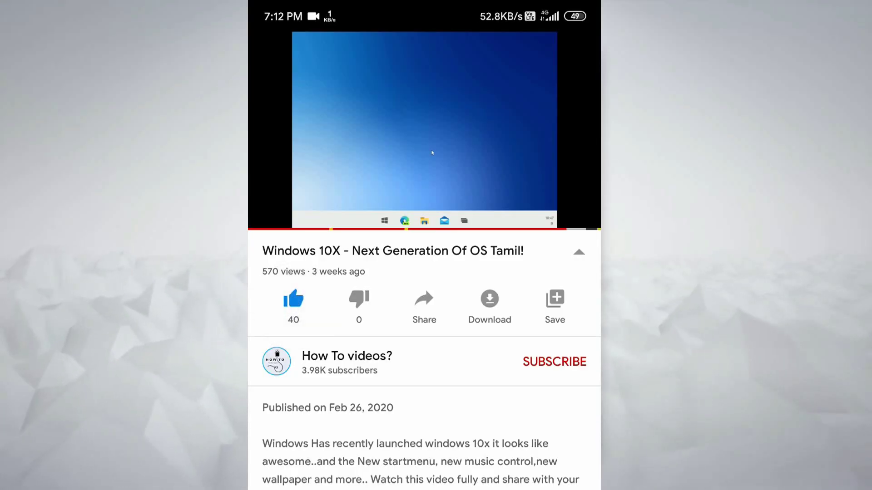
{"action": "left_click", "coordinate": [555, 362]}
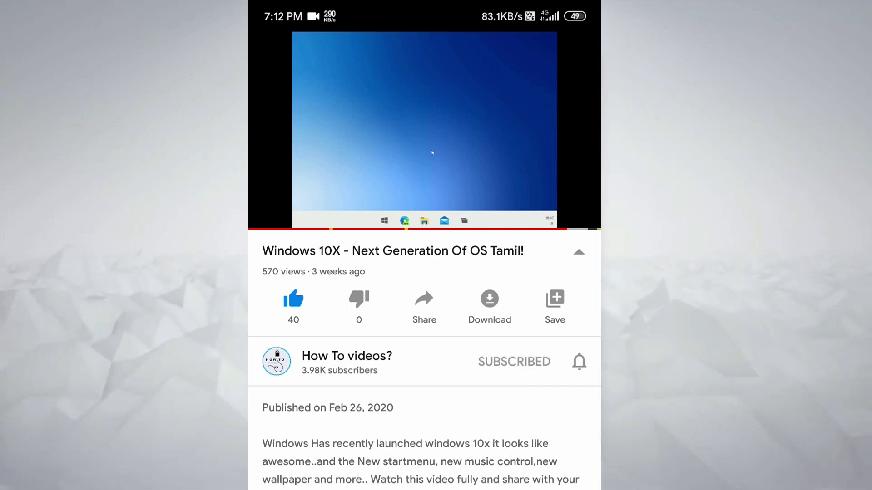
{"action": "left_click", "coordinate": [579, 362]}
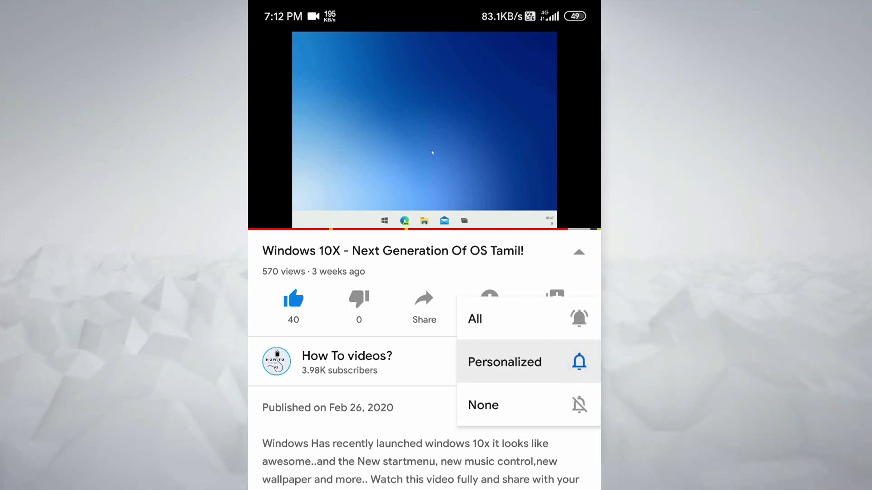
{"action": "left_click", "coordinate": [565, 318]}
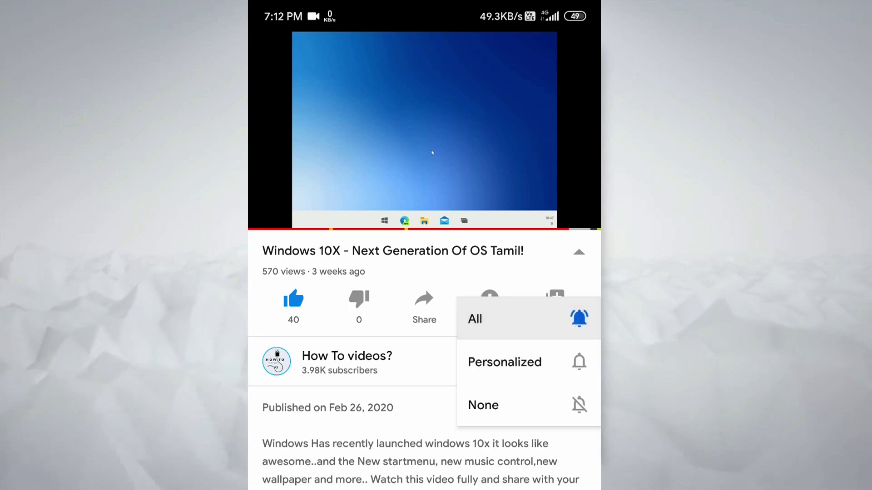